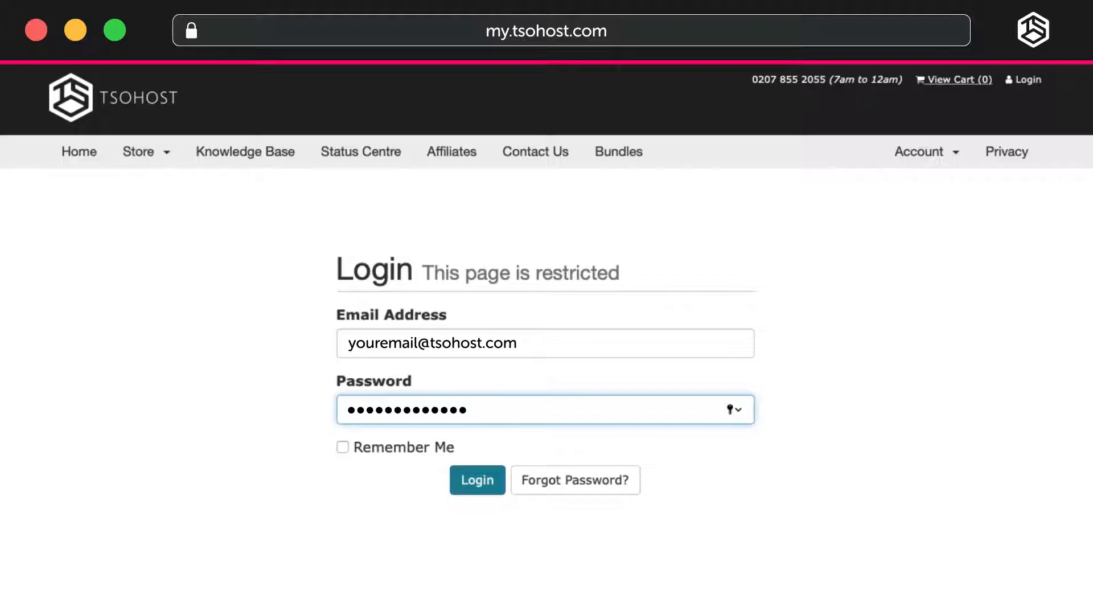
Log in to the hosting account and open the cPanel admin for the cPanel Maximum product on hostingtutorials.co.uk.
key("Return")
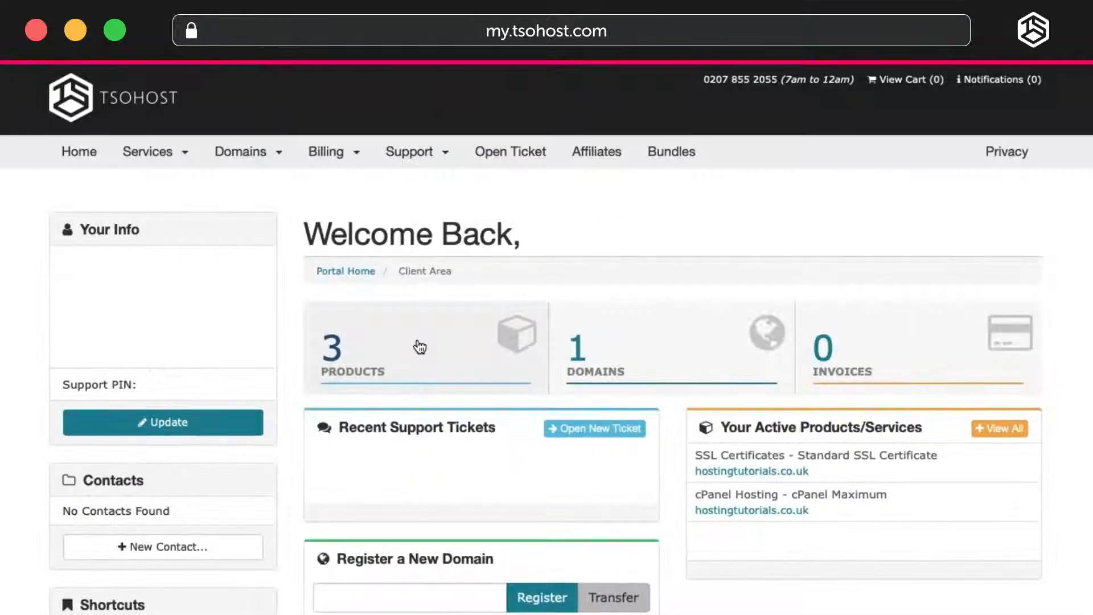
left_click(421, 347)
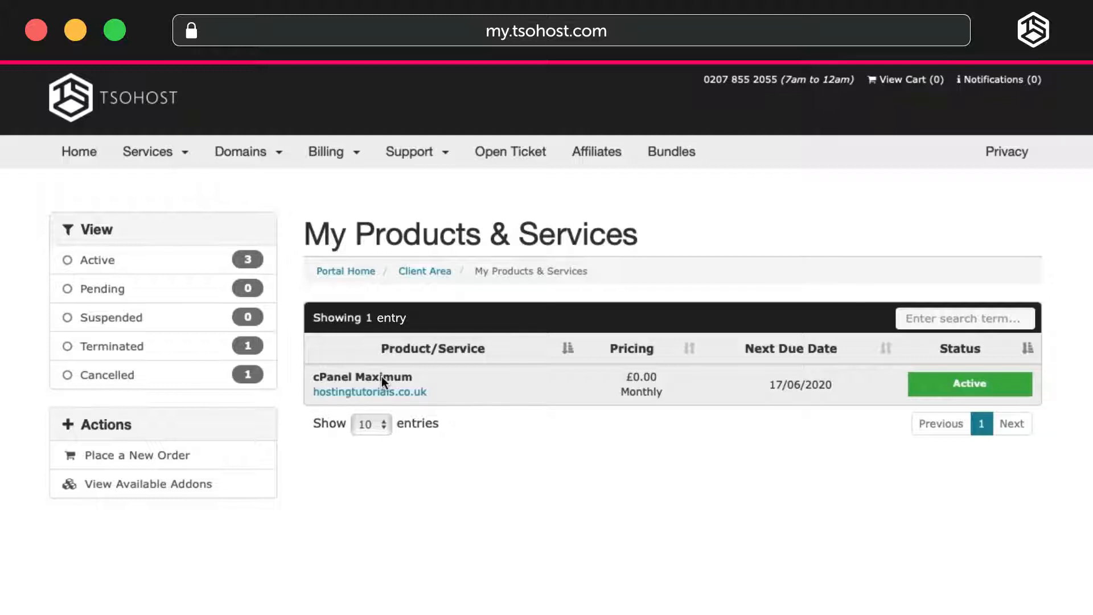
left_click(381, 377)
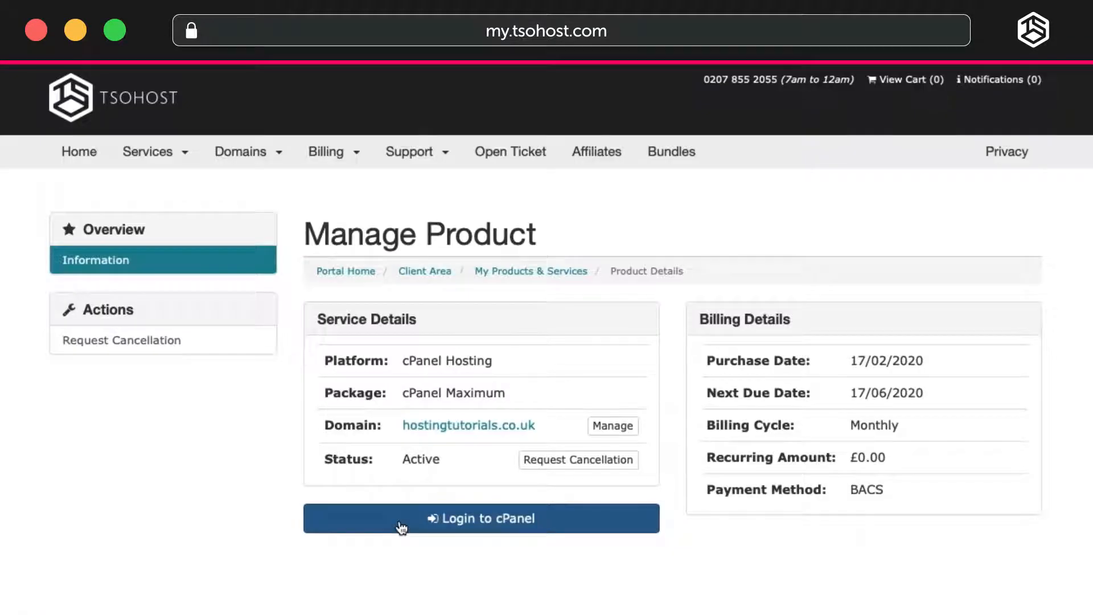
left_click(401, 518)
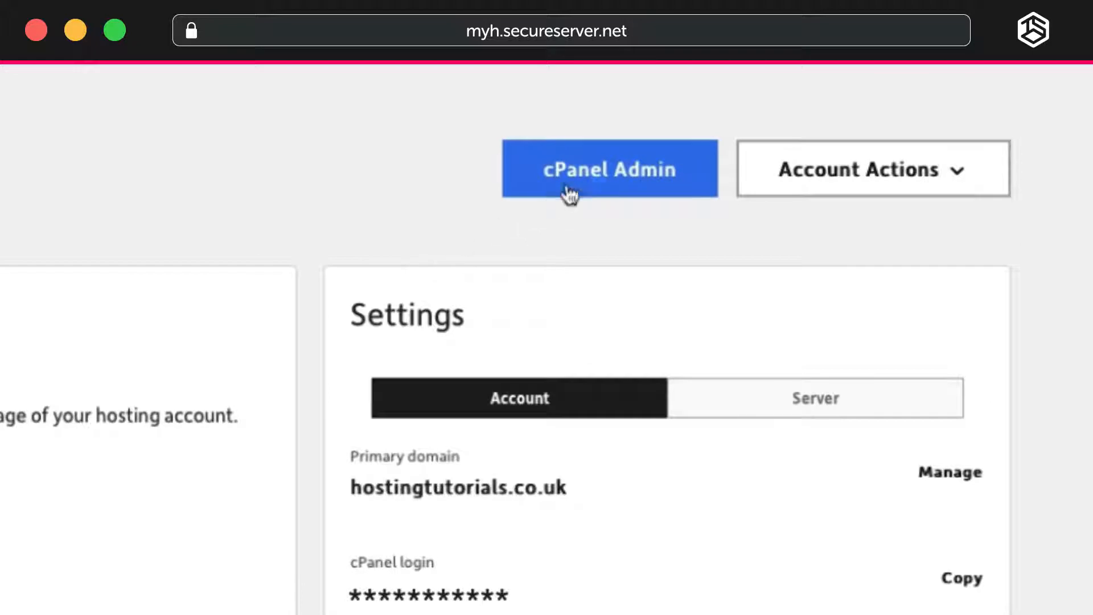
left_click(595, 183)
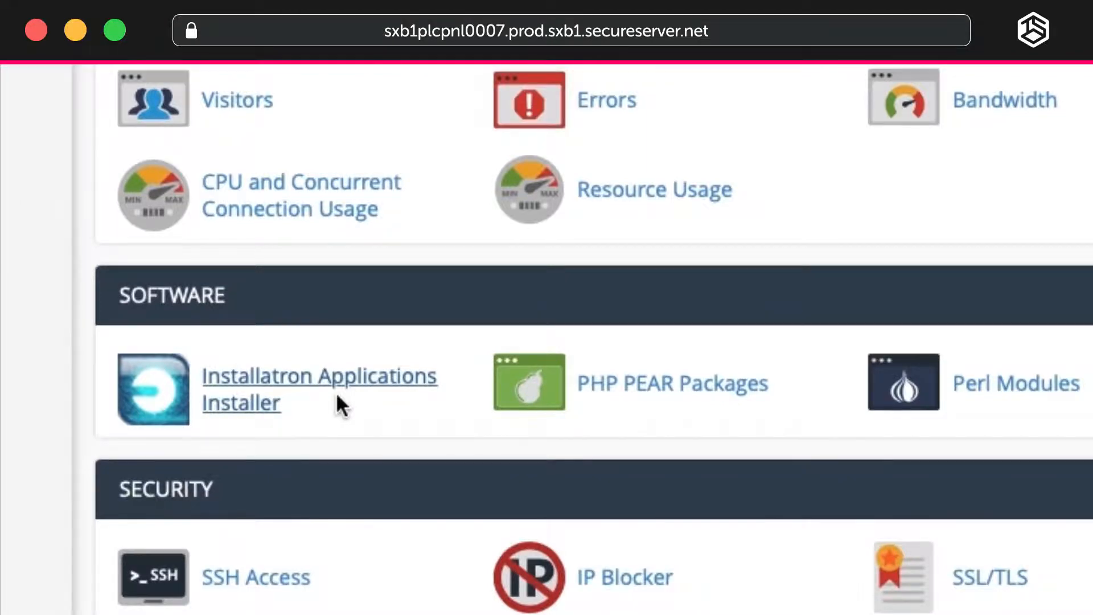
Open the Installatron Applications Installer and start a new WordPress installation from the content management apps.
left_click(336, 392)
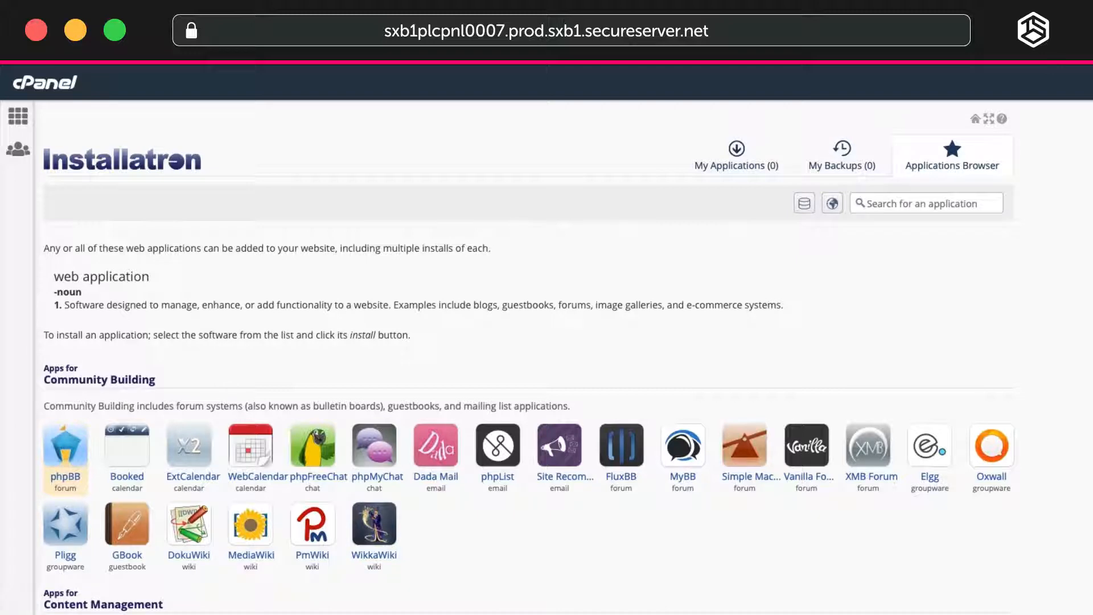
scroll(149, 265, "down", 7)
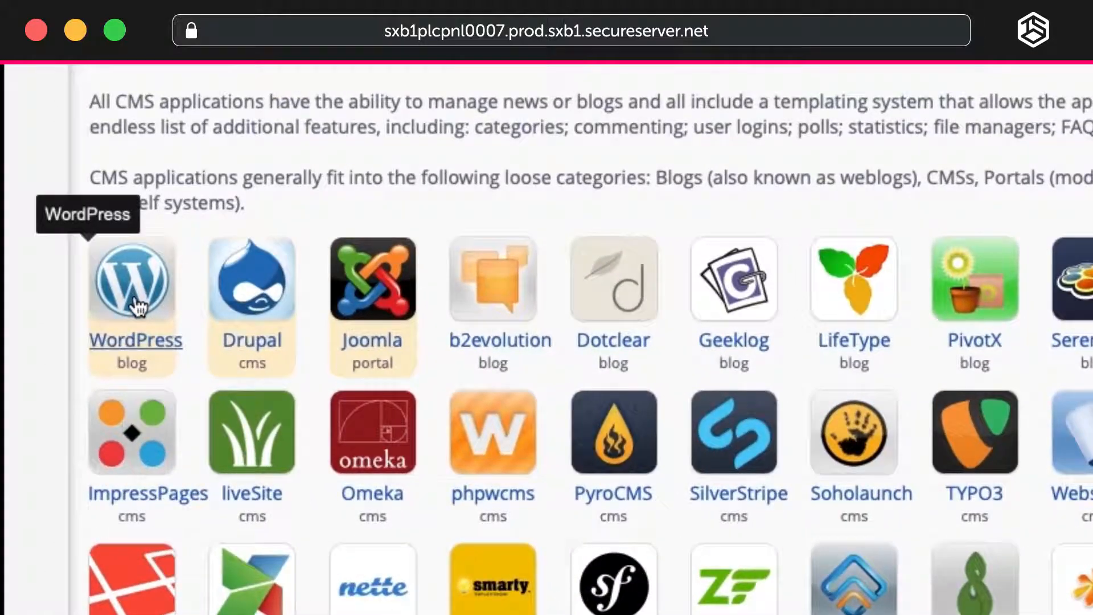
left_click(135, 302)
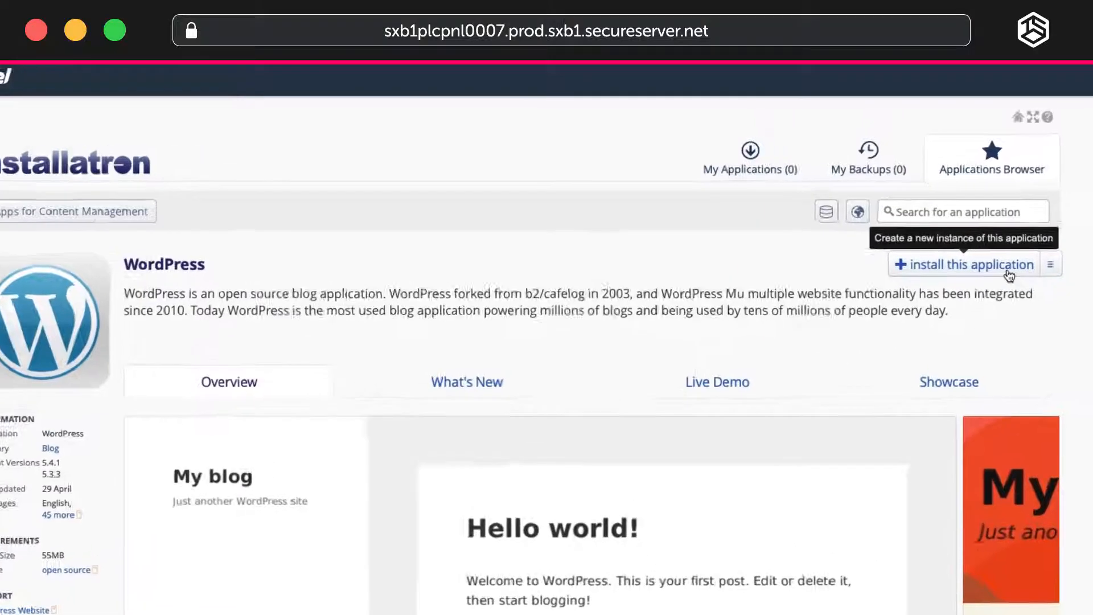
left_click(1007, 275)
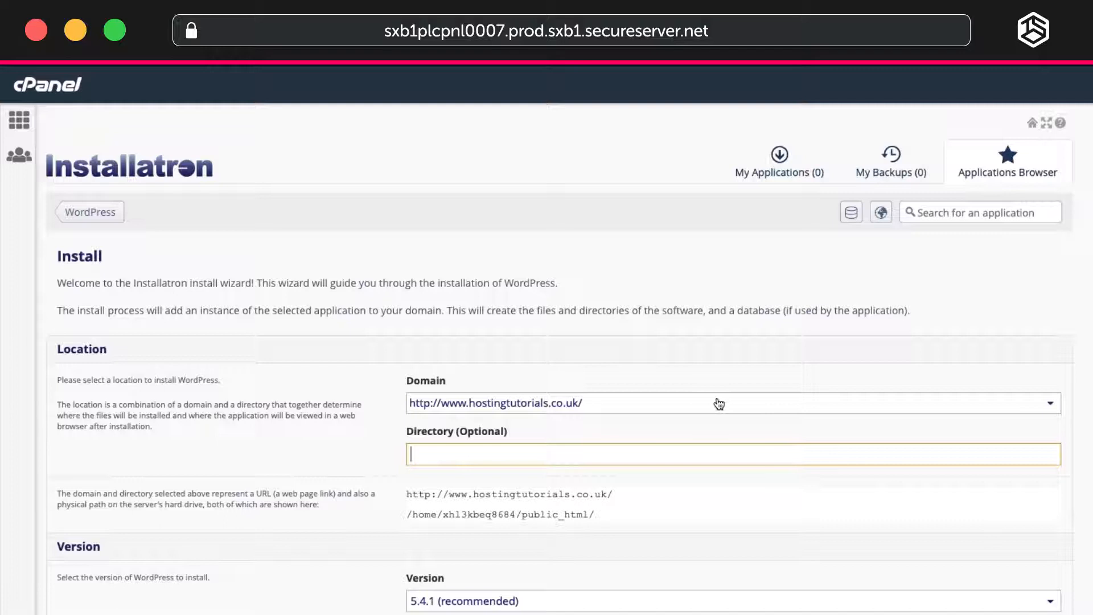
left_click(719, 404)
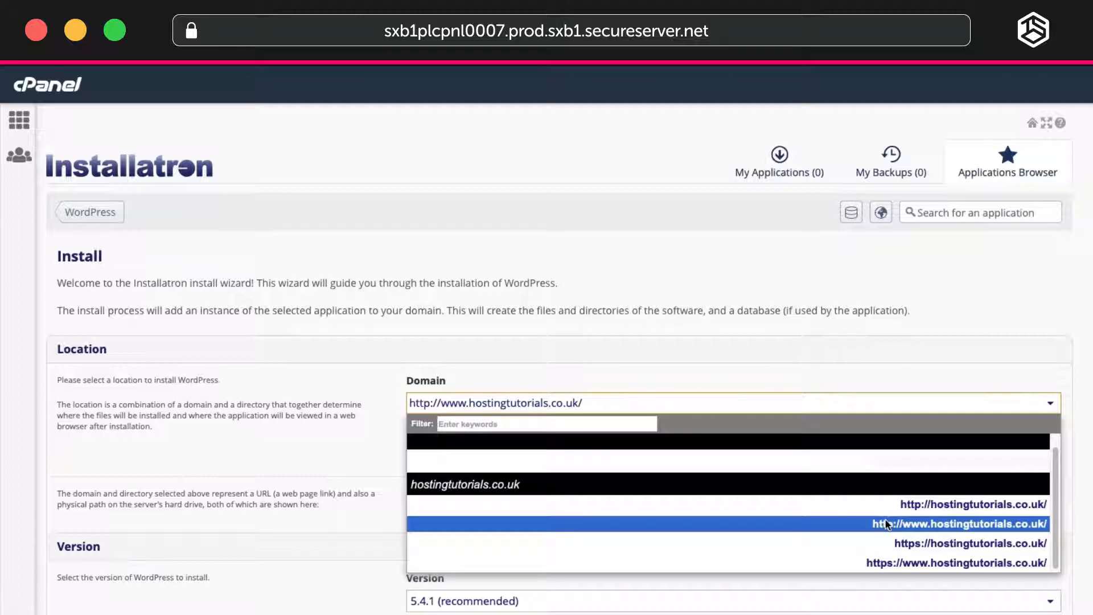
left_click(886, 523)
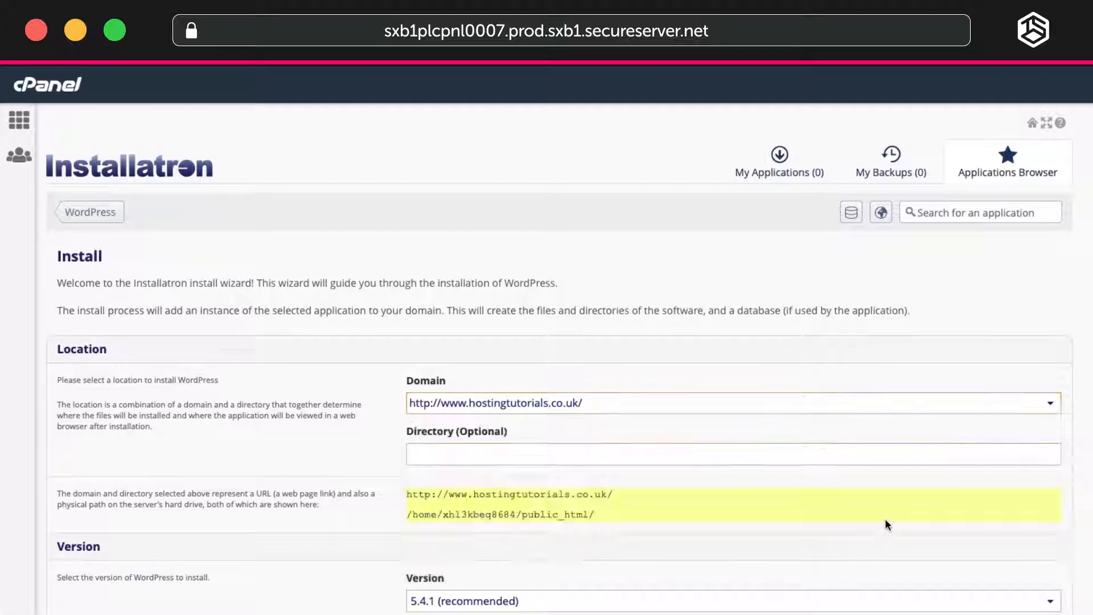
left_click(673, 456)
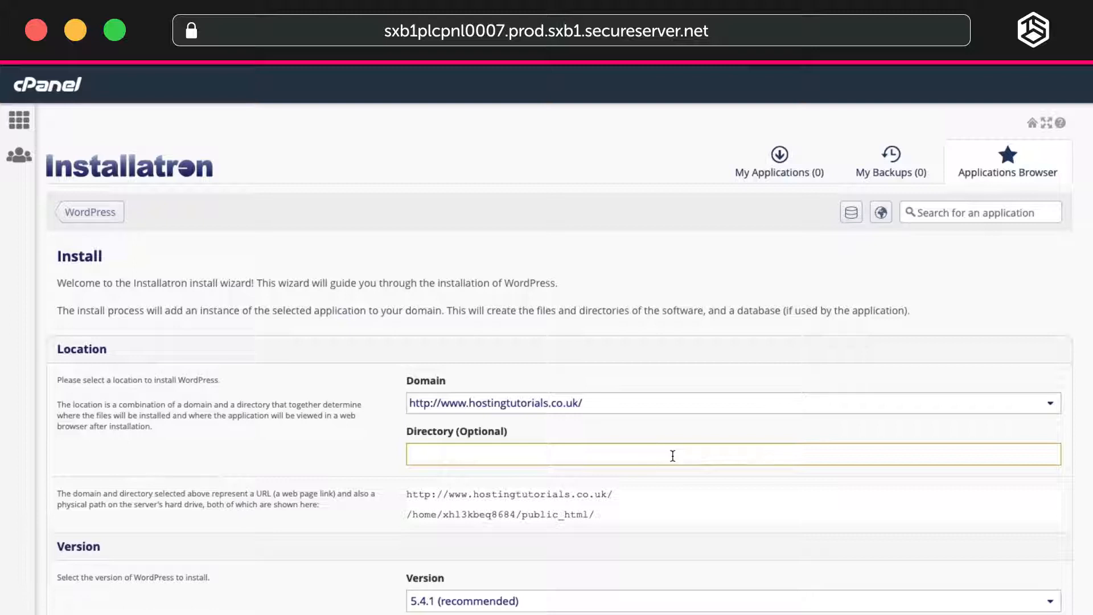
Keep the default version, language and update options, and set the administrator username to hostingtutorials.
scroll(731, 512, "down", 3)
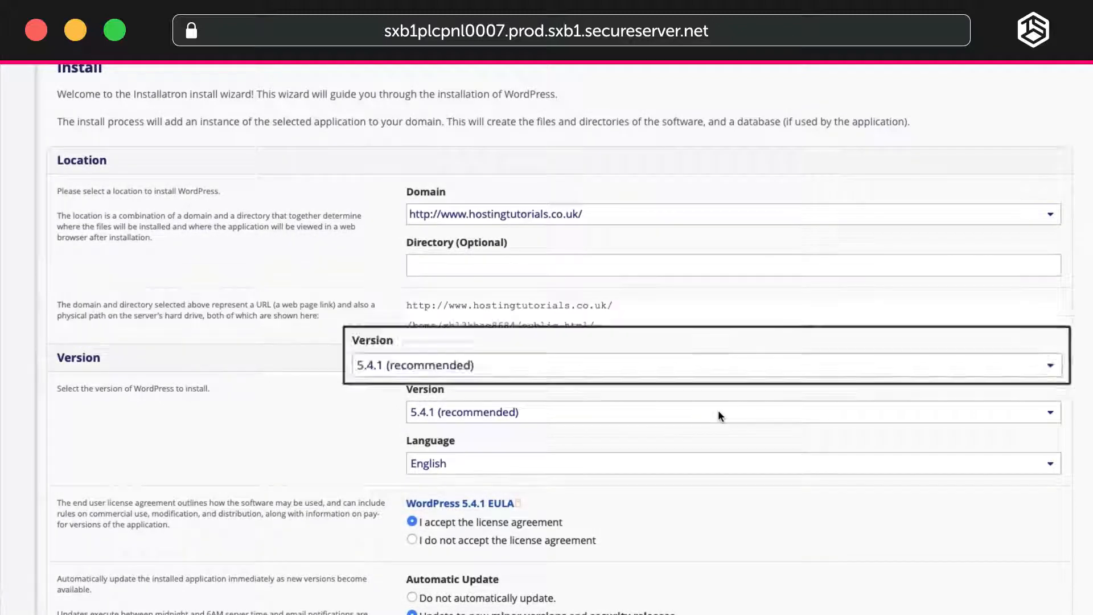
scroll(718, 411, "down", 1)
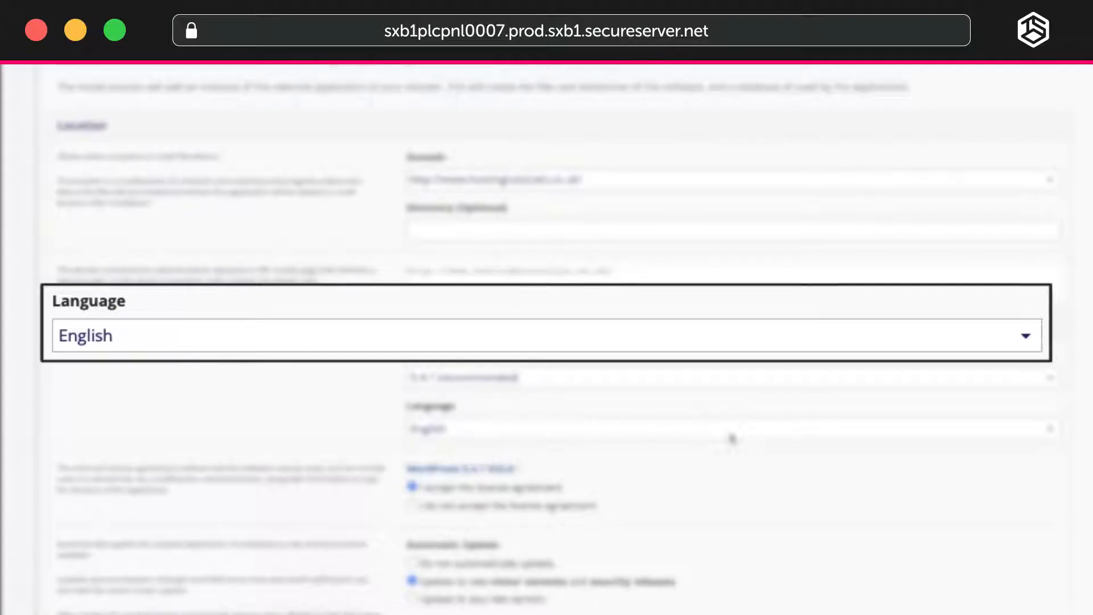
scroll(729, 431, "down", 5)
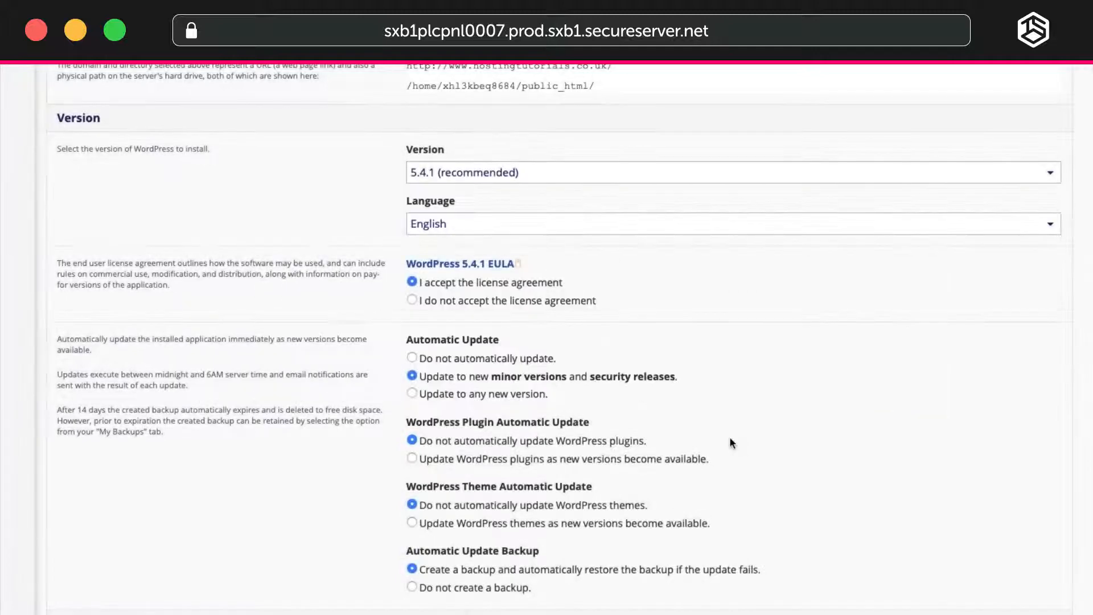
scroll(730, 436, "down", 2)
scroll(740, 404, "down", 2)
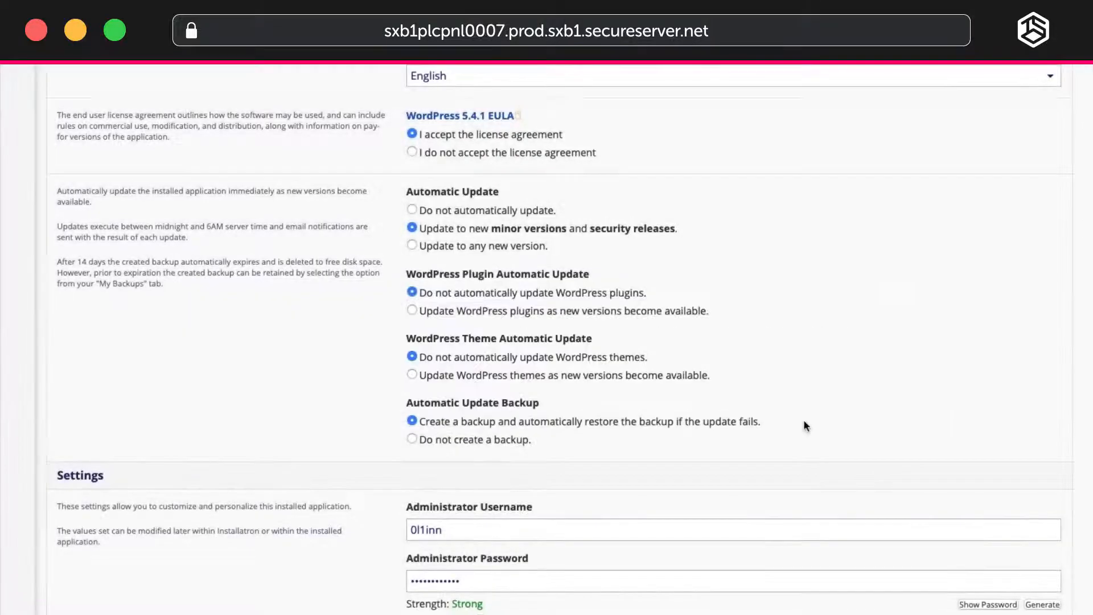
scroll(804, 419, "down", 8)
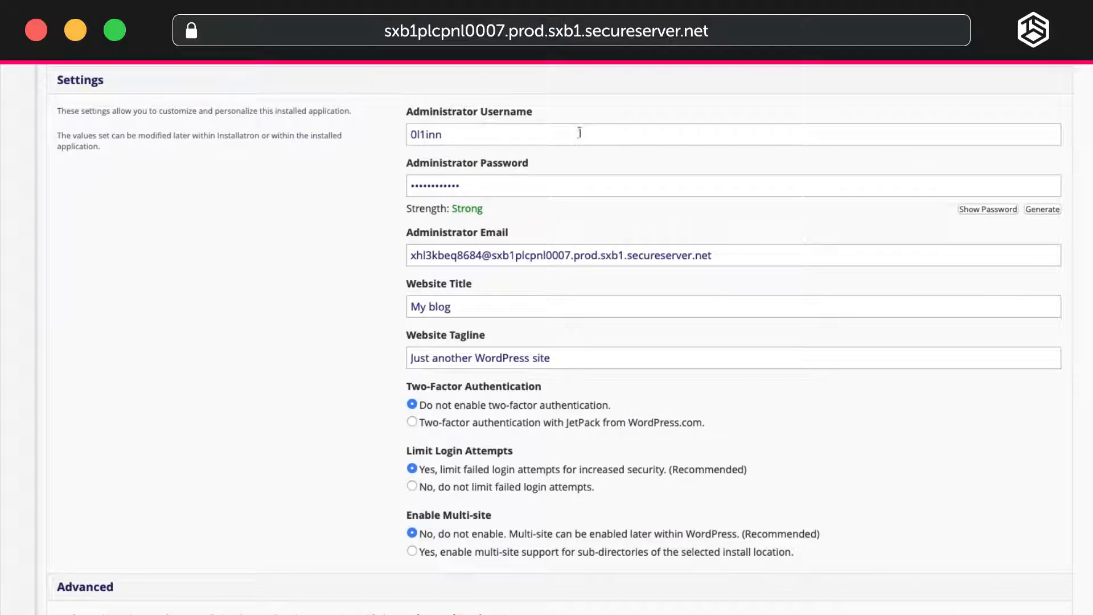
triple_click(580, 134)
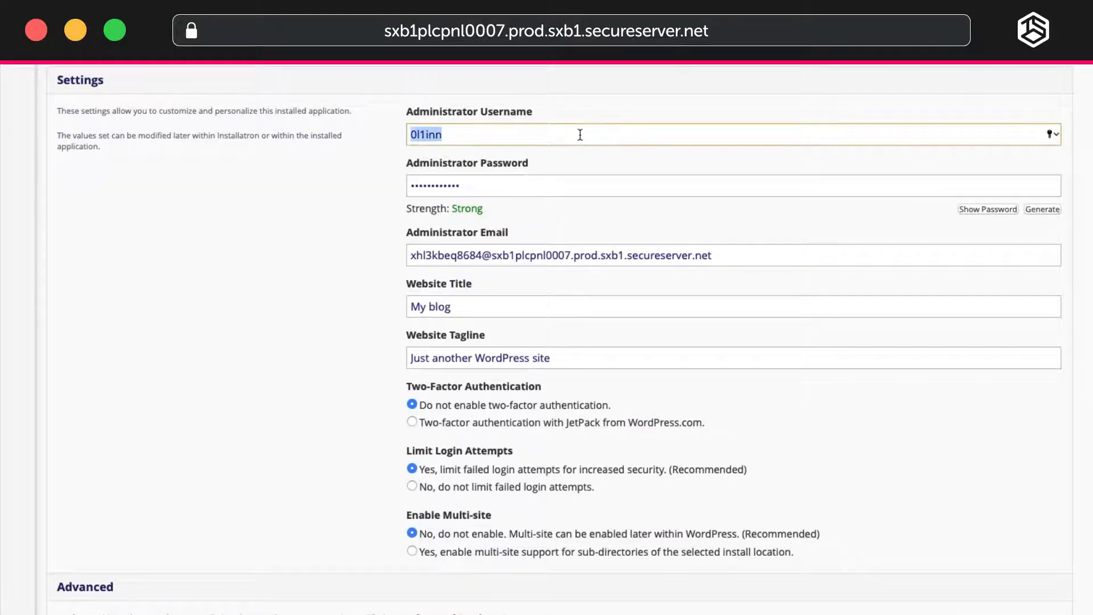
type("hostingtutorials")
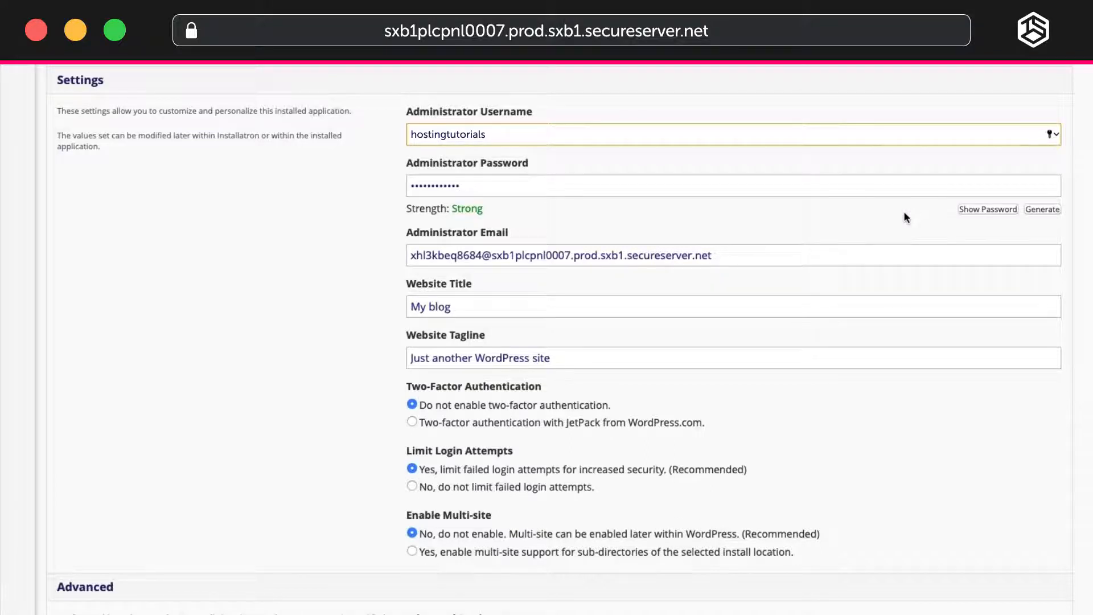
Generate a new administrator password, viewing it in plain text and hiding it again.
left_click(989, 210)
left_click(1046, 210)
left_click(1046, 210)
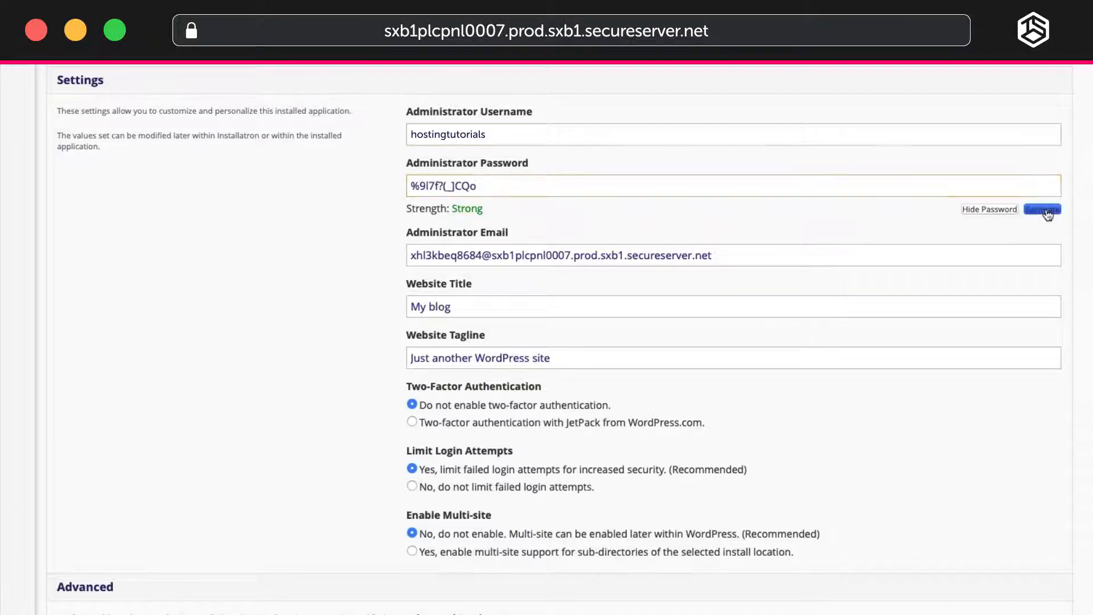
left_click(993, 211)
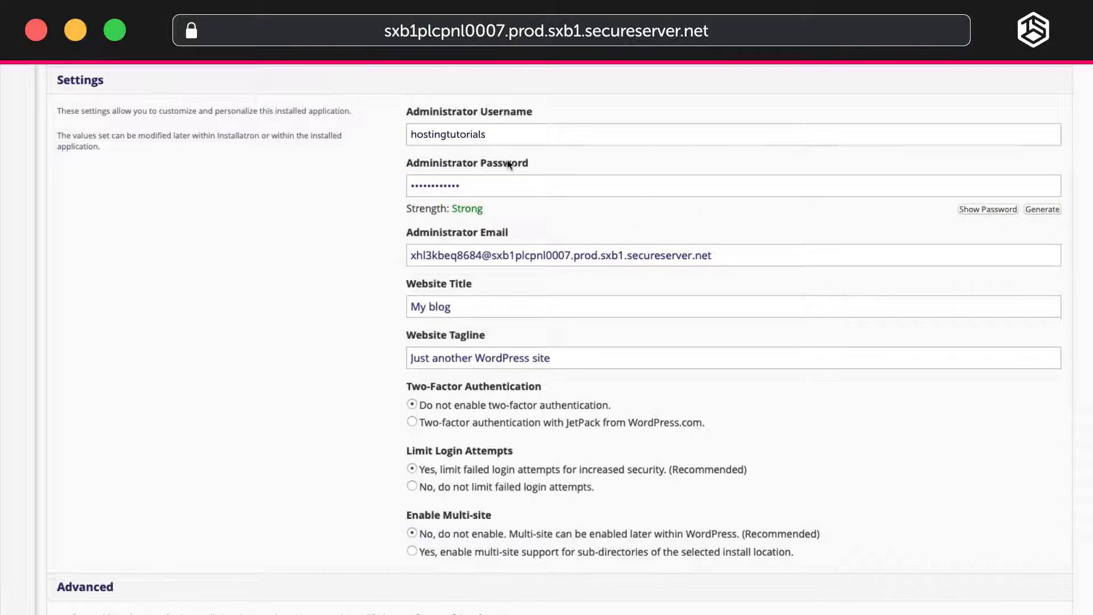
left_click_drag(519, 187, 360, 191)
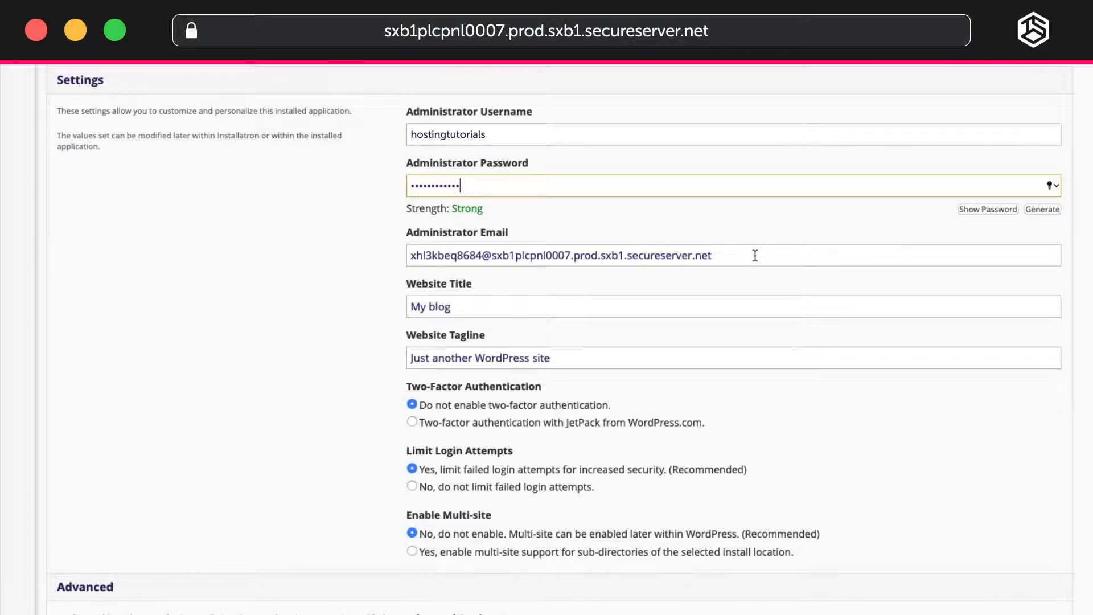
Replace the default administrator email with the site owner's email address.
left_click_drag(755, 259, 53, 253)
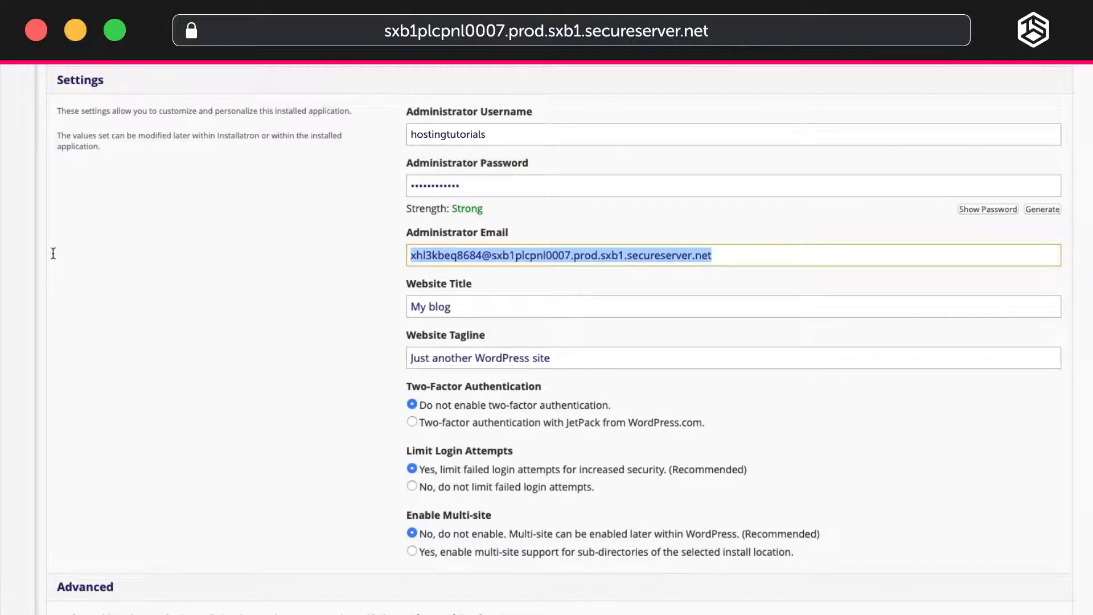
key("BackSpace")
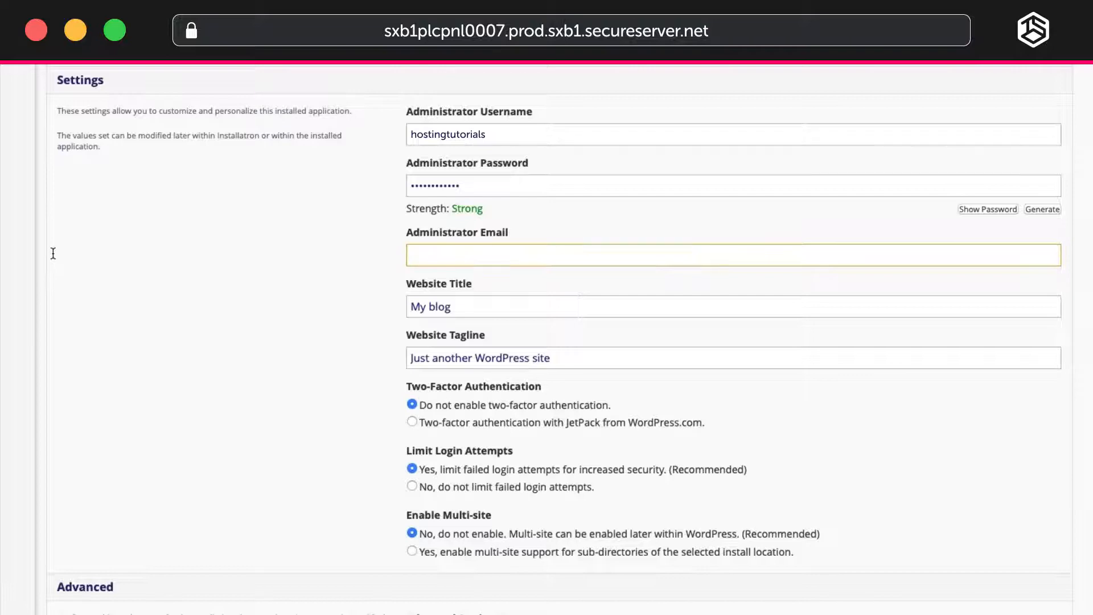
type("youremail@tsohost.com")
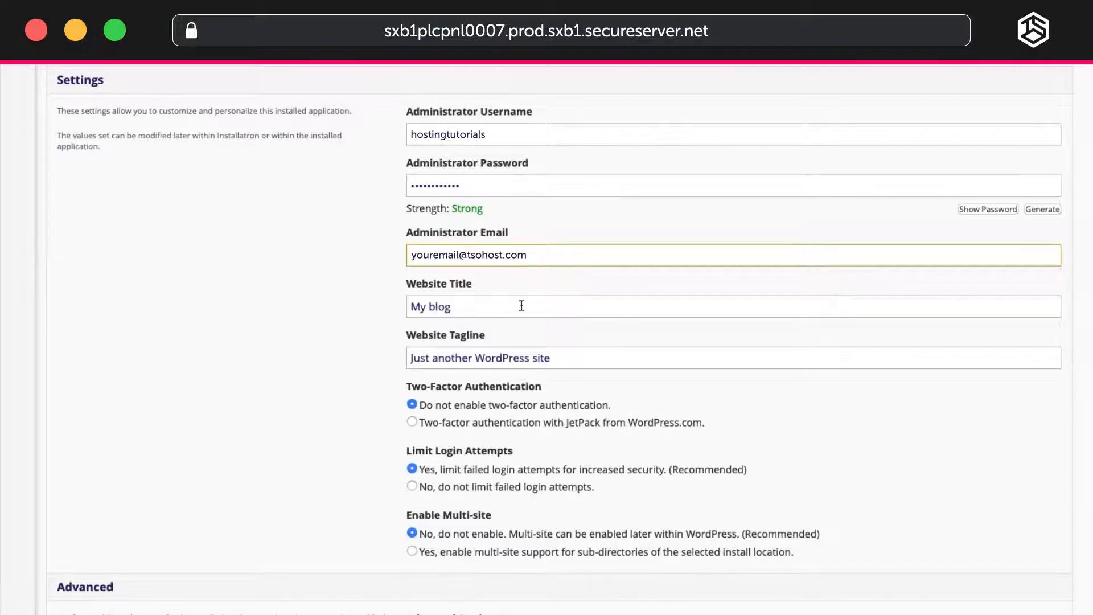
Set the website title to "The Right Fit" and the website tagline to "Personalised Fitness".
left_click_drag(506, 302, 374, 295)
type("The Right Fit")
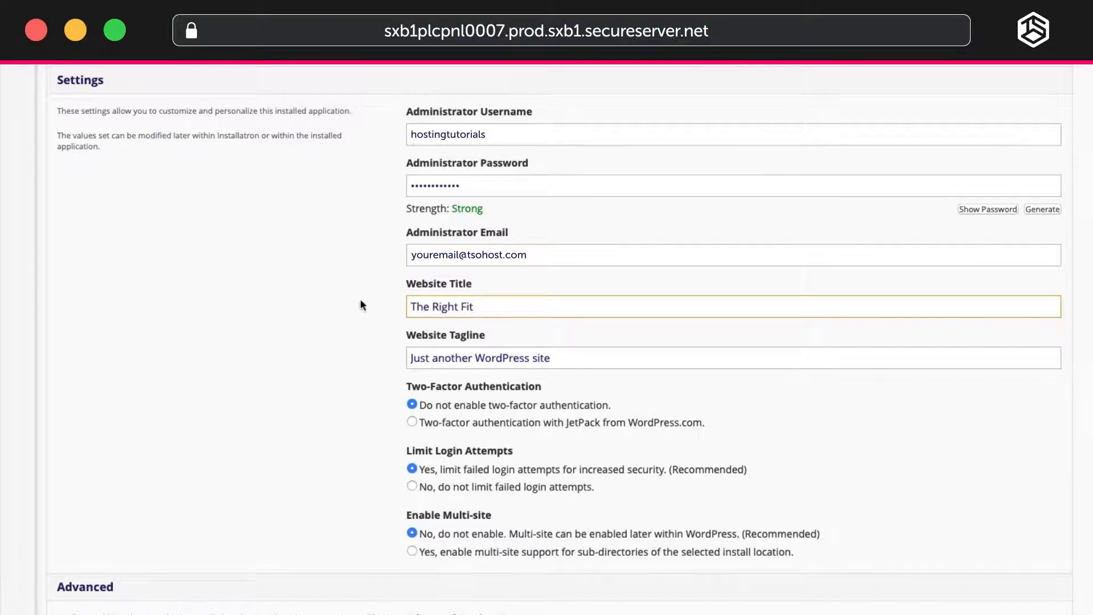
left_click_drag(555, 360, 382, 357)
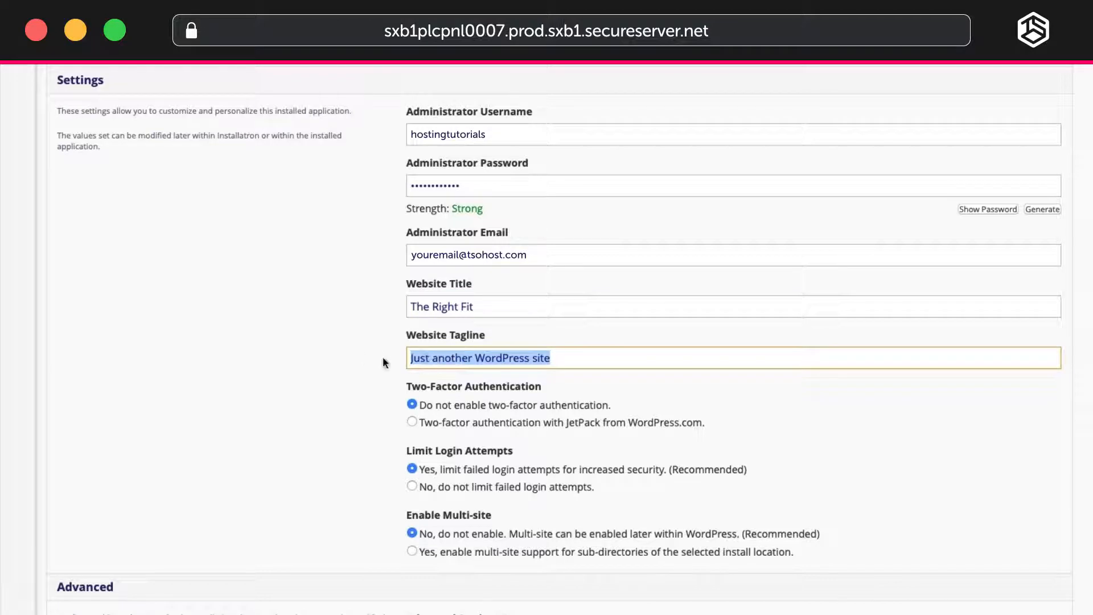
type("Personalised")
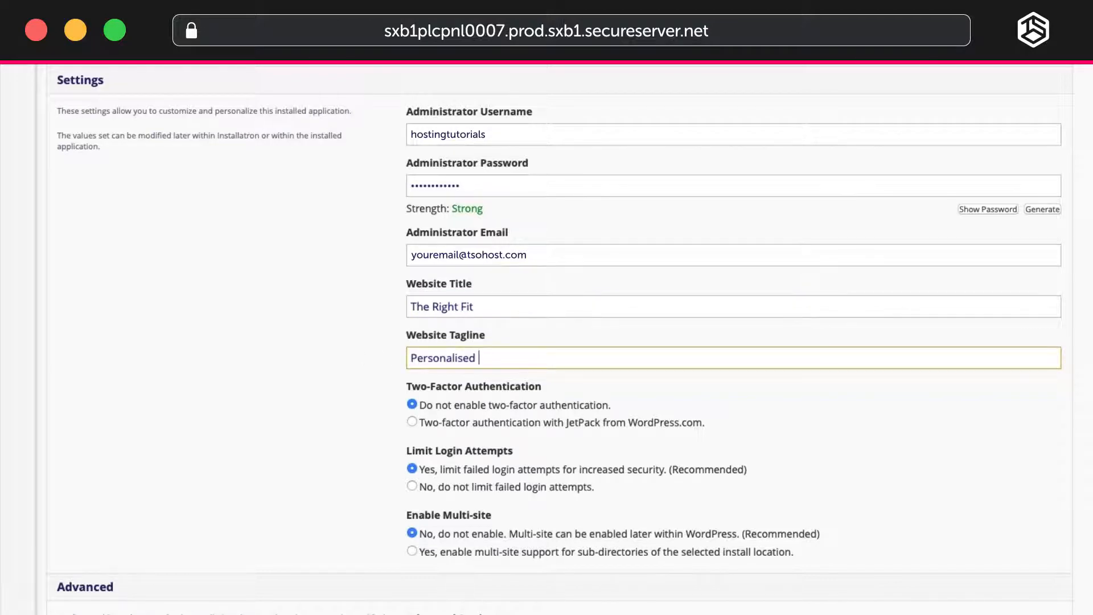
type(" Fitness")
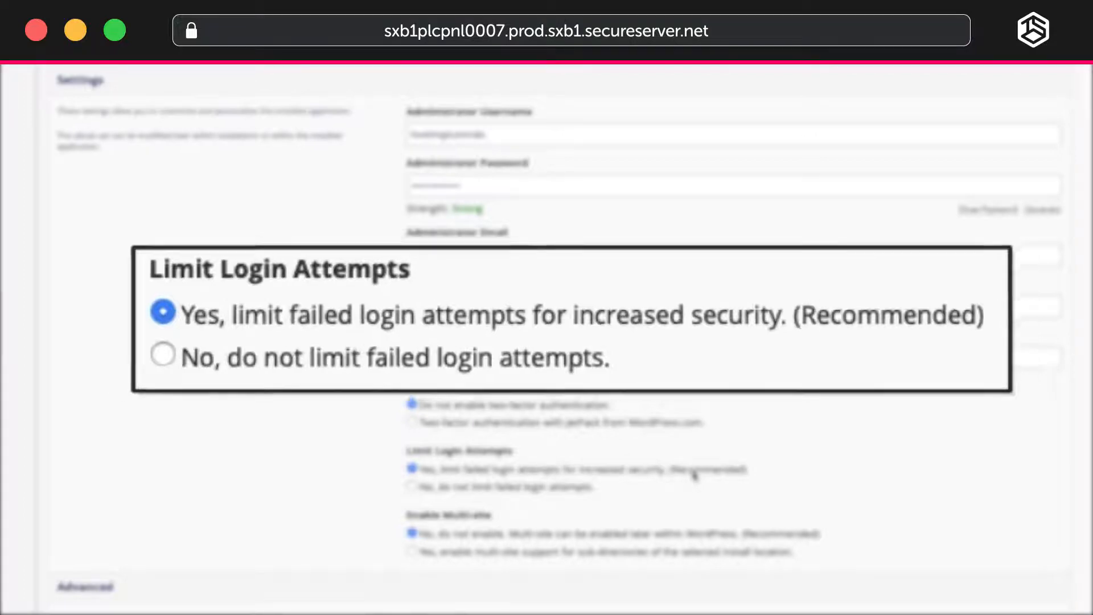
Install WordPress with the remaining default settings and open the new installation's details for editing.
scroll(692, 469, "down", 3)
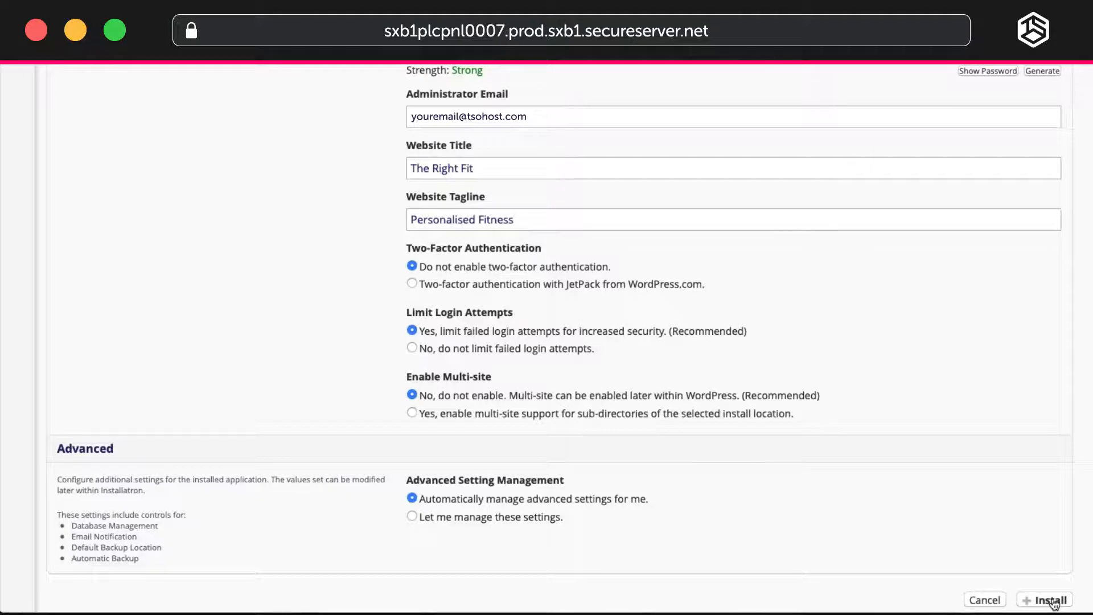
left_click(905, 570)
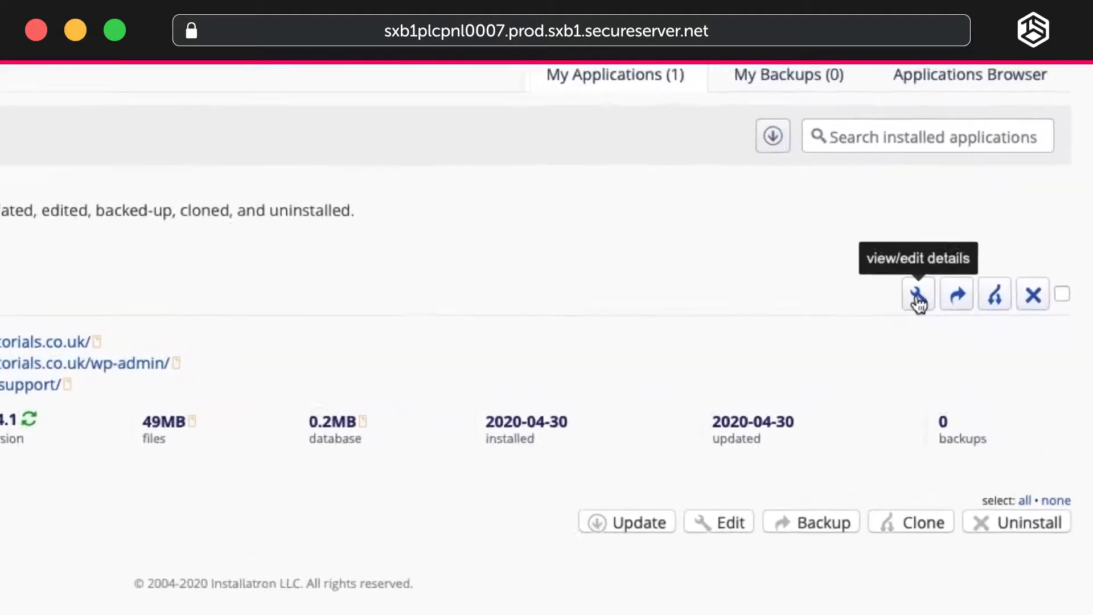
left_click(889, 295)
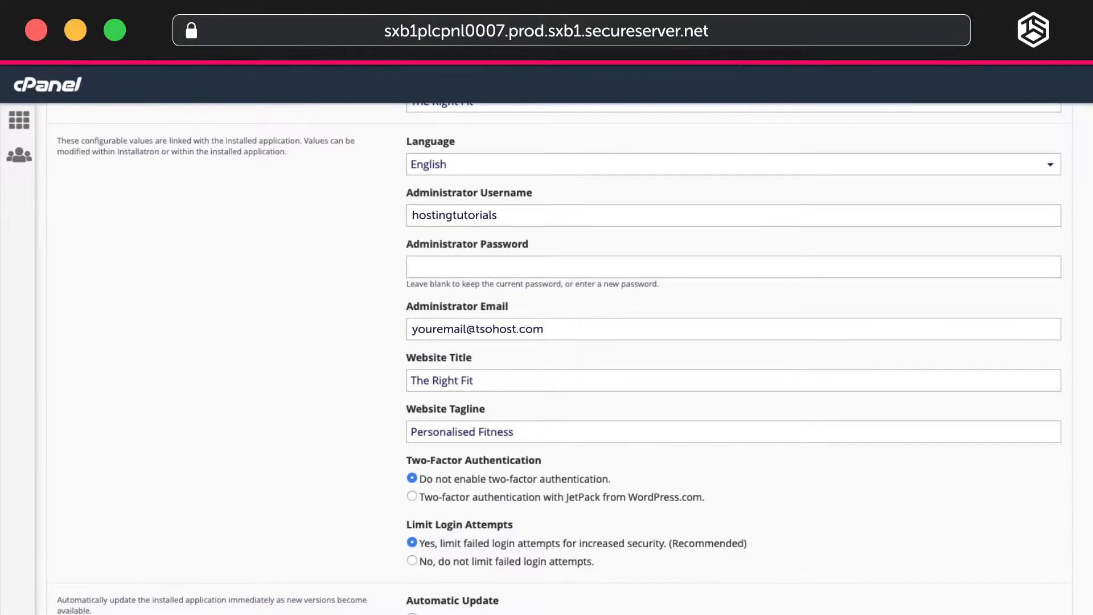
Save all of the installation's settings and open the WordPress admin dashboard of The Right Fit.
scroll(849, 452, "down", 12)
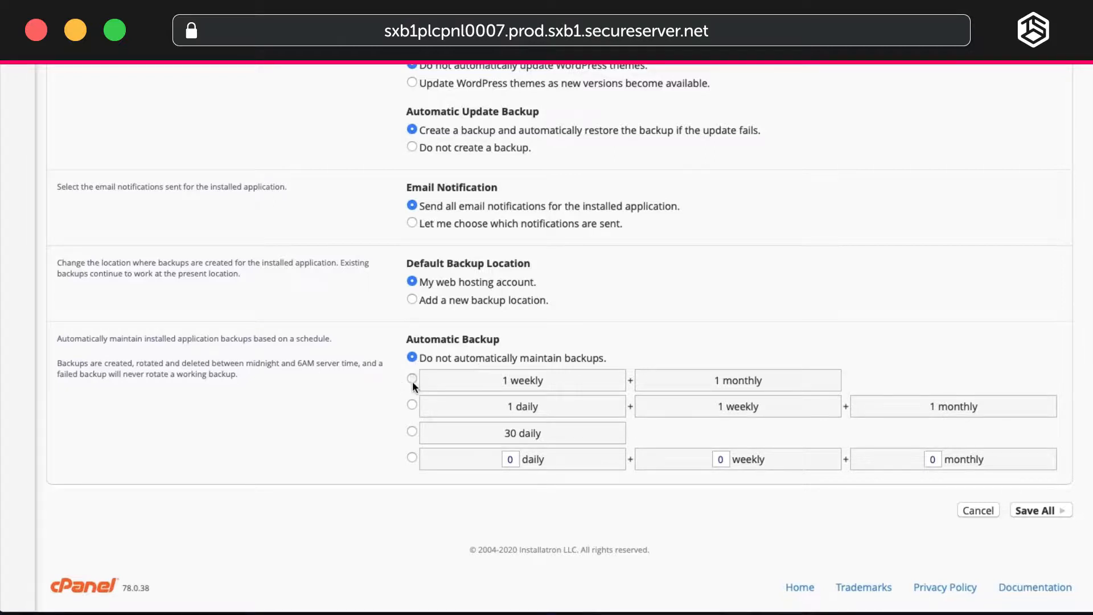
left_click(1037, 511)
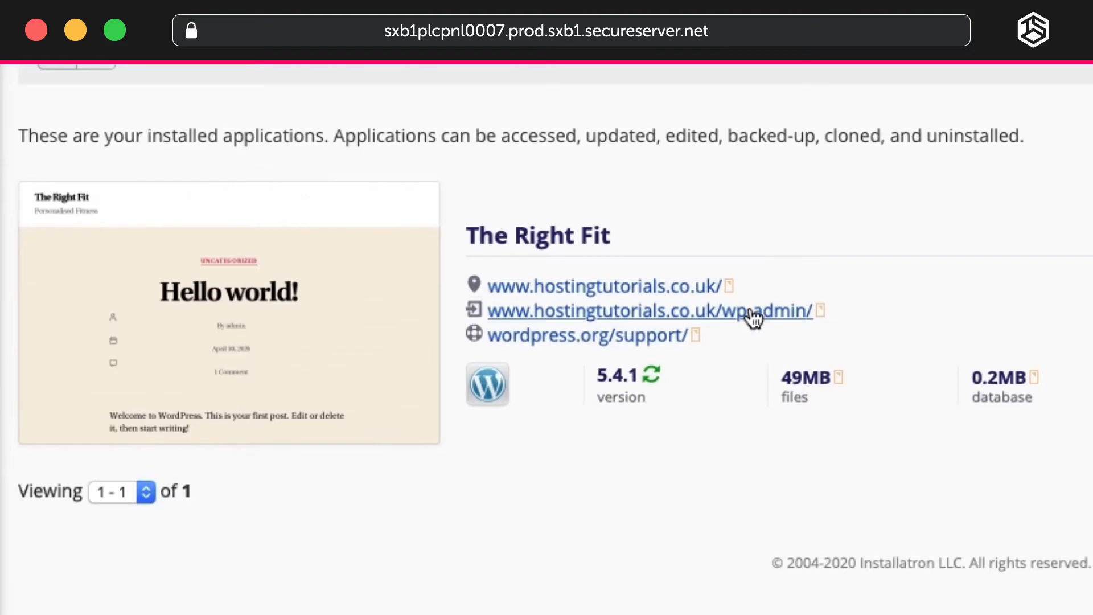
left_click(751, 312)
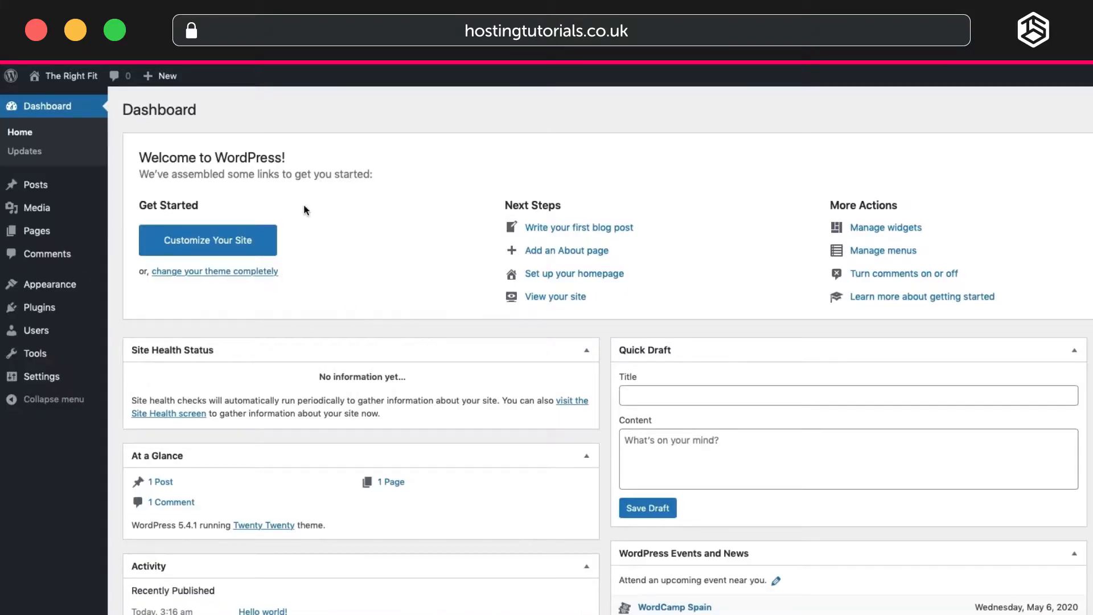